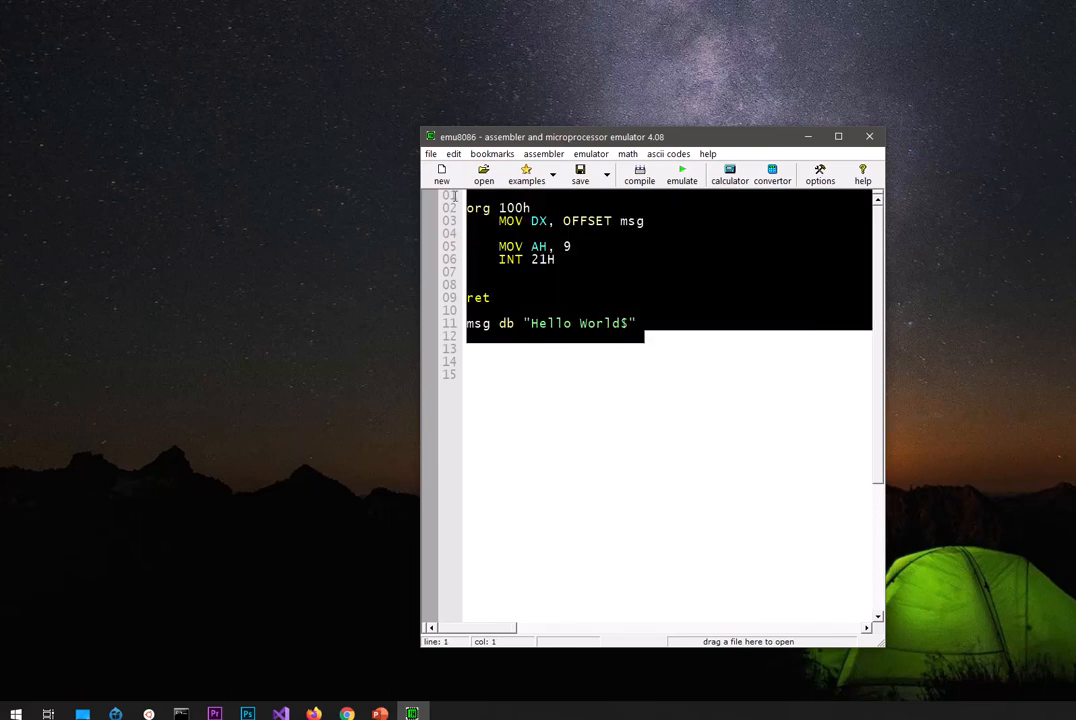
# - Delete the selected Hello World code, leaving the editor empty
pyautogui.press('Delete')
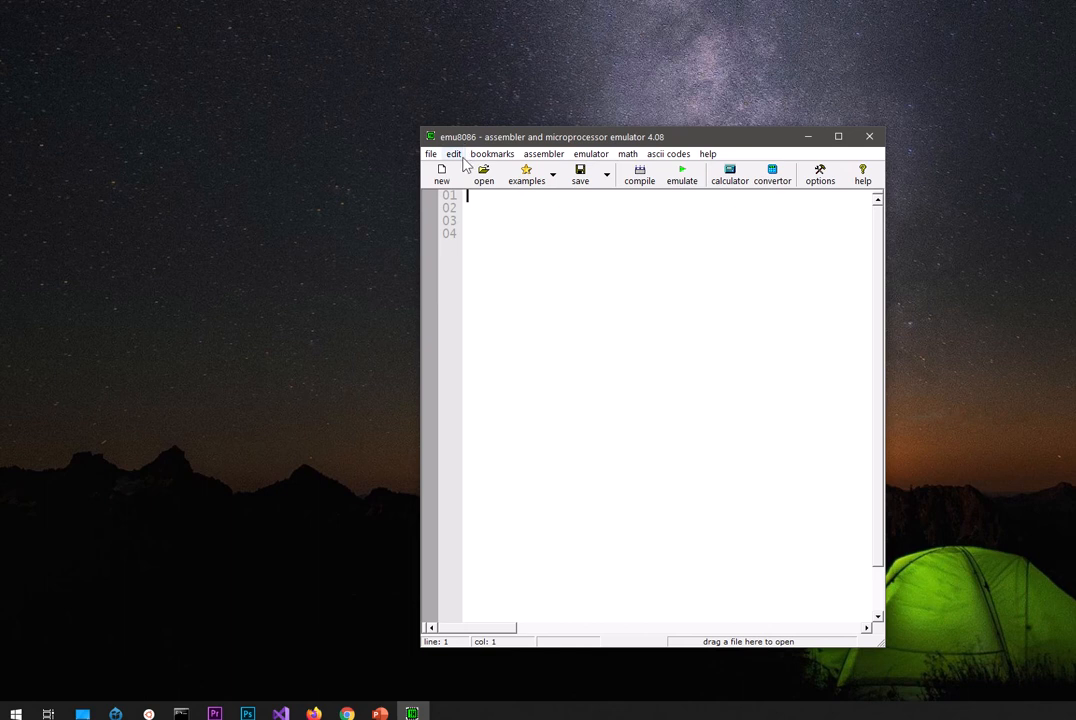
# - Close emu8086 without saving and relaunch it from the Start menu
pyautogui.click(870, 137)
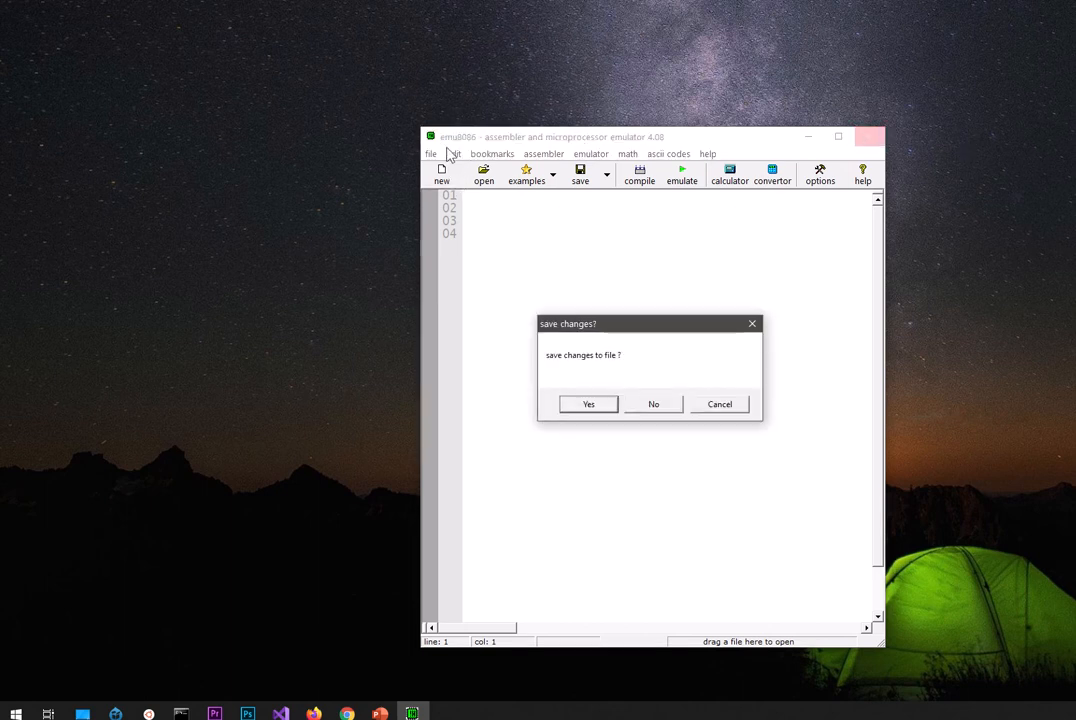
pyautogui.click(650, 403)
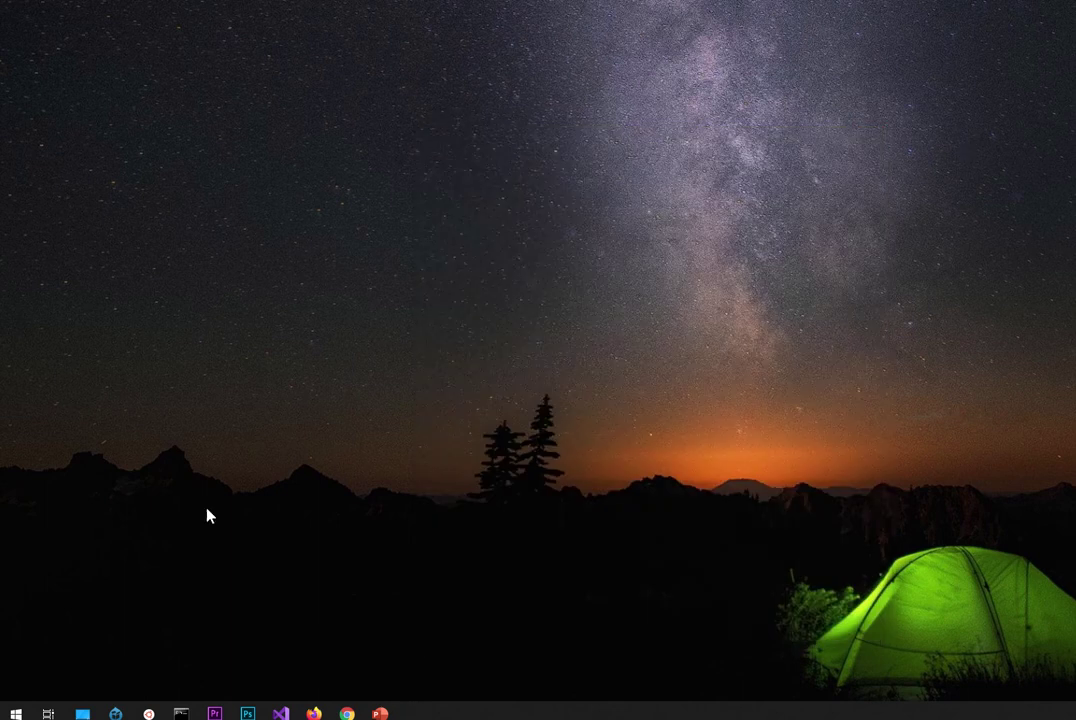
pyautogui.click(15, 713)
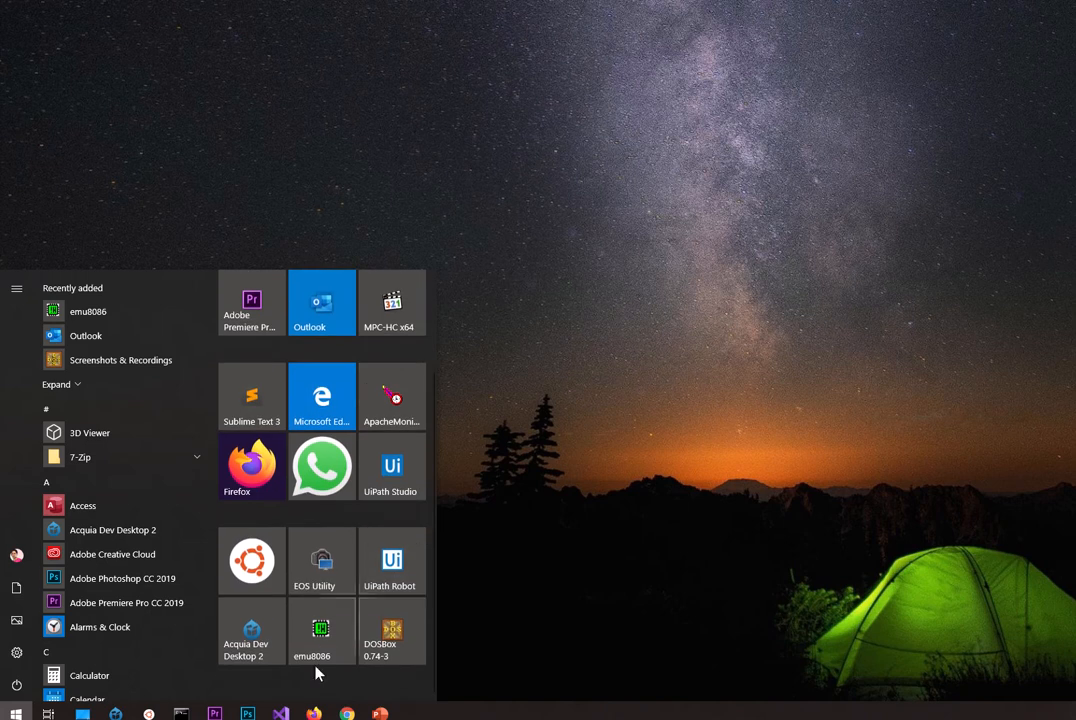
pyautogui.click(321, 647)
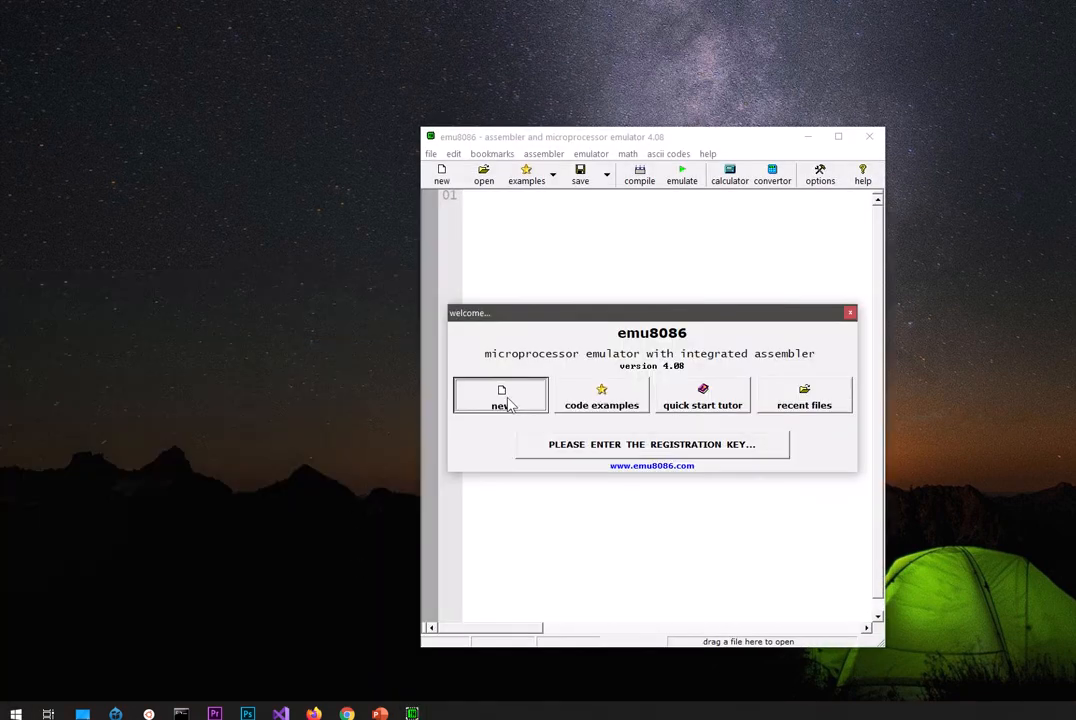
# - Create a new COM-template file and strip its comment lines down to org 100h and ret
pyautogui.click(510, 404)
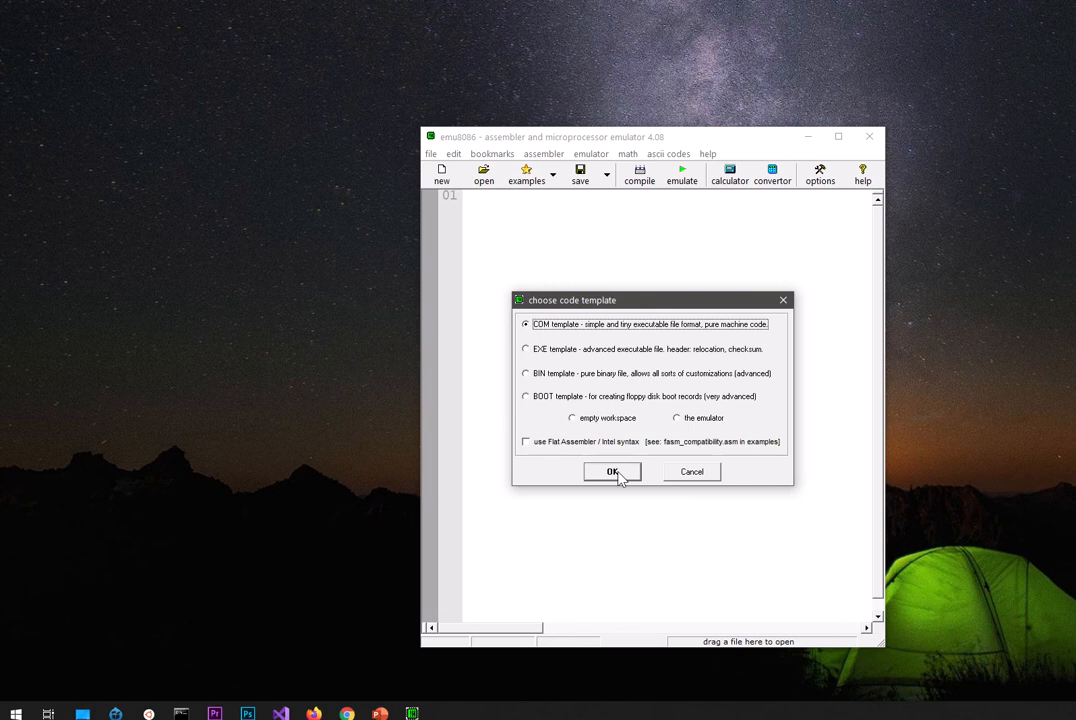
pyautogui.click(613, 472)
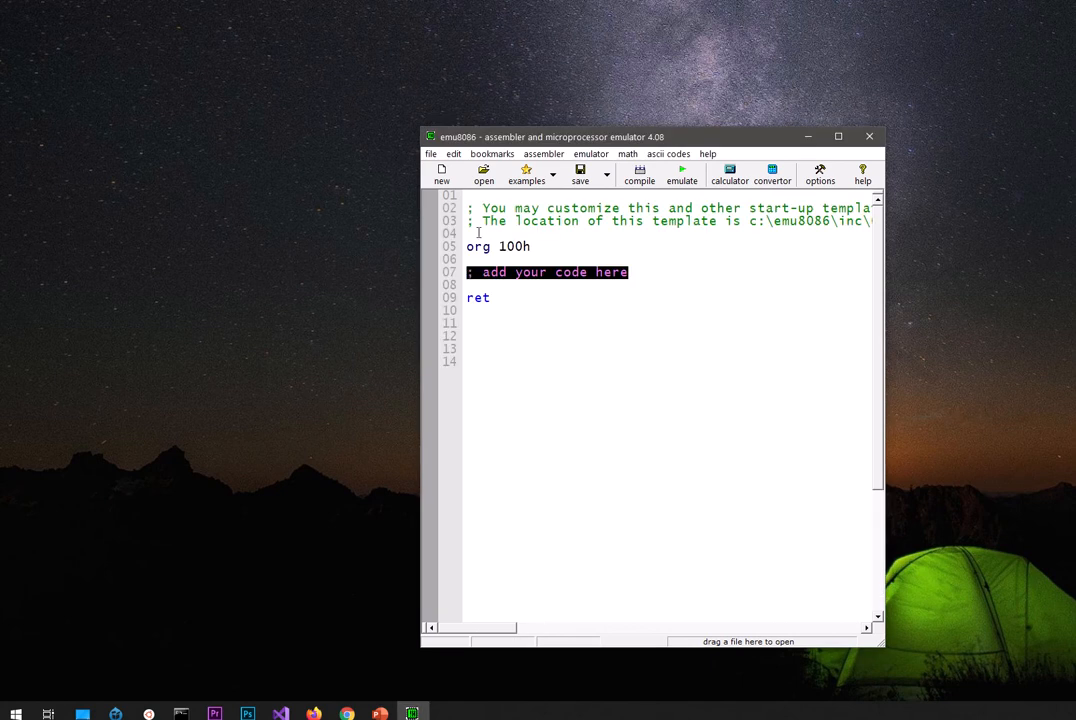
pyautogui.moveTo(467, 235); pyautogui.dragTo(455, 197)
pyautogui.press('Delete')
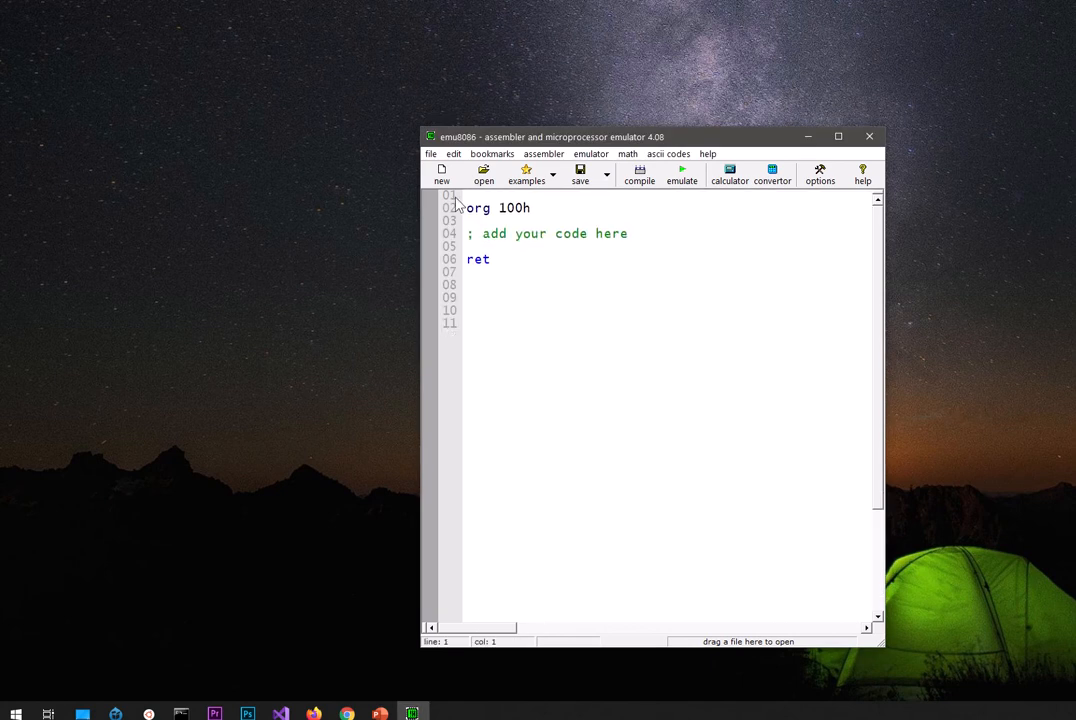
pyautogui.moveTo(640, 236); pyautogui.dragTo(463, 230)
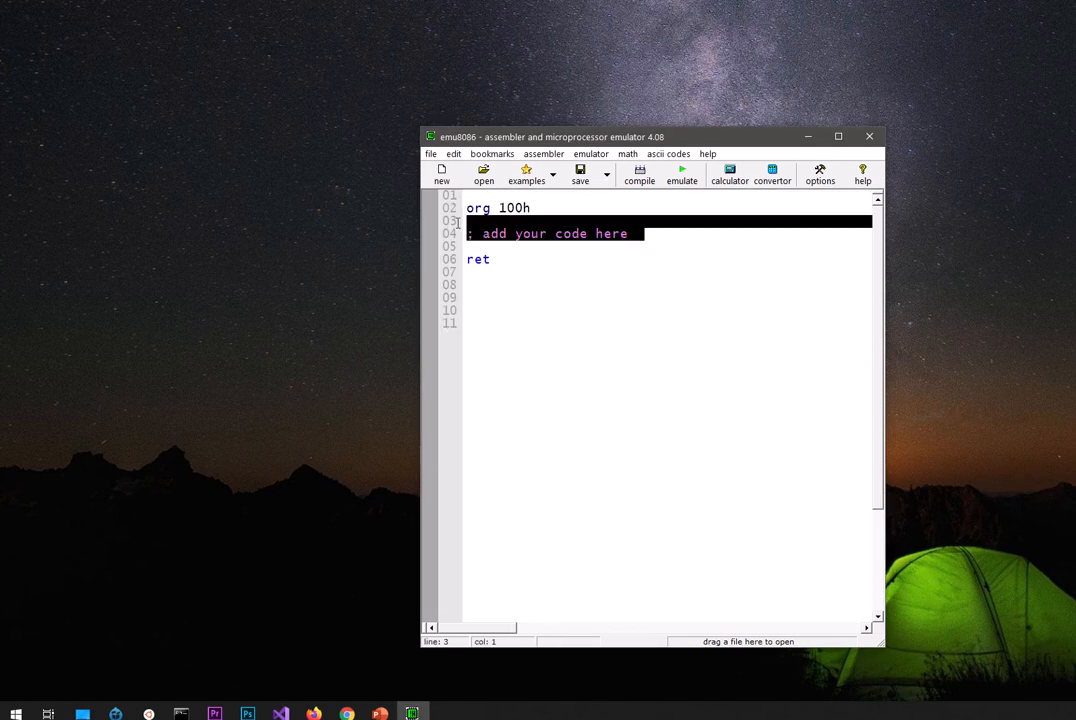
# - Add the data line msg DB "Hello World $" below ret
pyautogui.press('Delete')
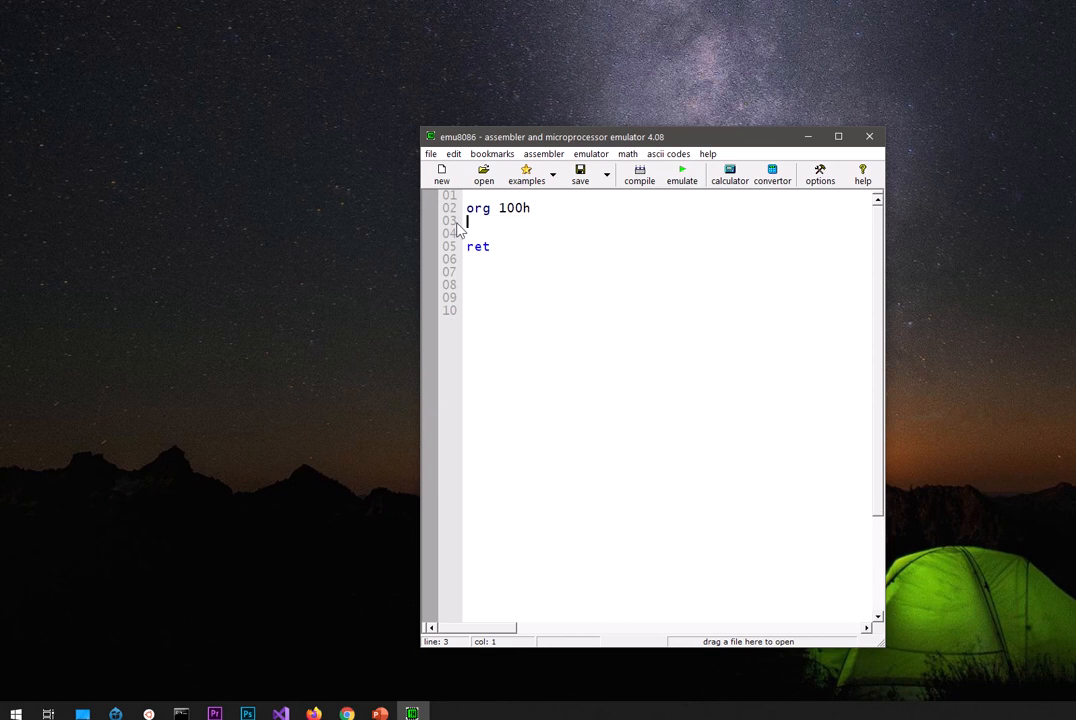
pyautogui.press('Down')
pyautogui.press('Down')
pyautogui.press('Down')
pyautogui.write('msg ')
pyautogui.write('DB ')
pyautogui.write('"')
pyautogui.write('Hellow')
pyautogui.press('BackSpace')
pyautogui.press('BackSpace')
pyautogui.write('World')
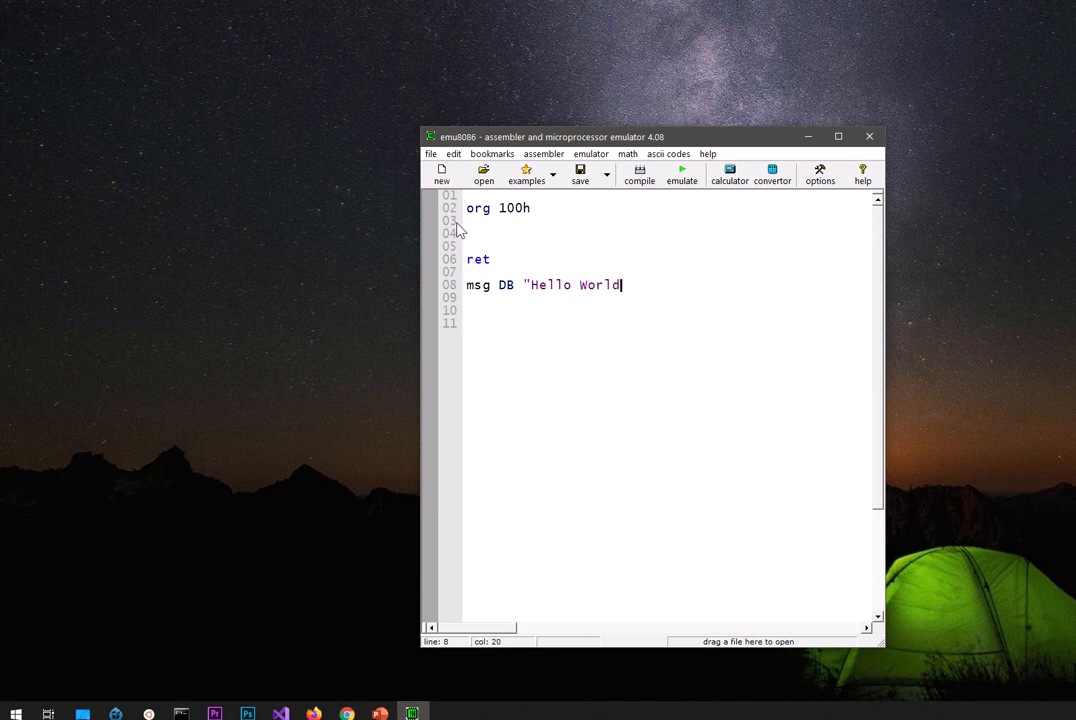
pyautogui.write(' $')
pyautogui.write('"')
pyautogui.press('Up')
pyautogui.press('Up')
pyautogui.press('Up')
# - Write MOV DX, OFFSET msg; MOV AH, 9H; INT 21H before ret
pyautogui.press('Left')
pyautogui.press('Left')
pyautogui.press('Left')
pyautogui.press('Left')
pyautogui.press('Left')
pyautogui.press('Left')
pyautogui.press('Left')
pyautogui.press('Left')
pyautogui.press('Left')
pyautogui.press('Left')
pyautogui.press('Left')
pyautogui.press('Left')
pyautogui.press('Left')
pyautogui.press('Left')
pyautogui.press('Left')
pyautogui.press('Left')
pyautogui.press('Left')
pyautogui.press('Left')
pyautogui.press('Left')
pyautogui.press('Left')
pyautogui.press('Left')
pyautogui.press('Left')
pyautogui.write('MOV ')
pyautogui.write('DX, OFFSET ')
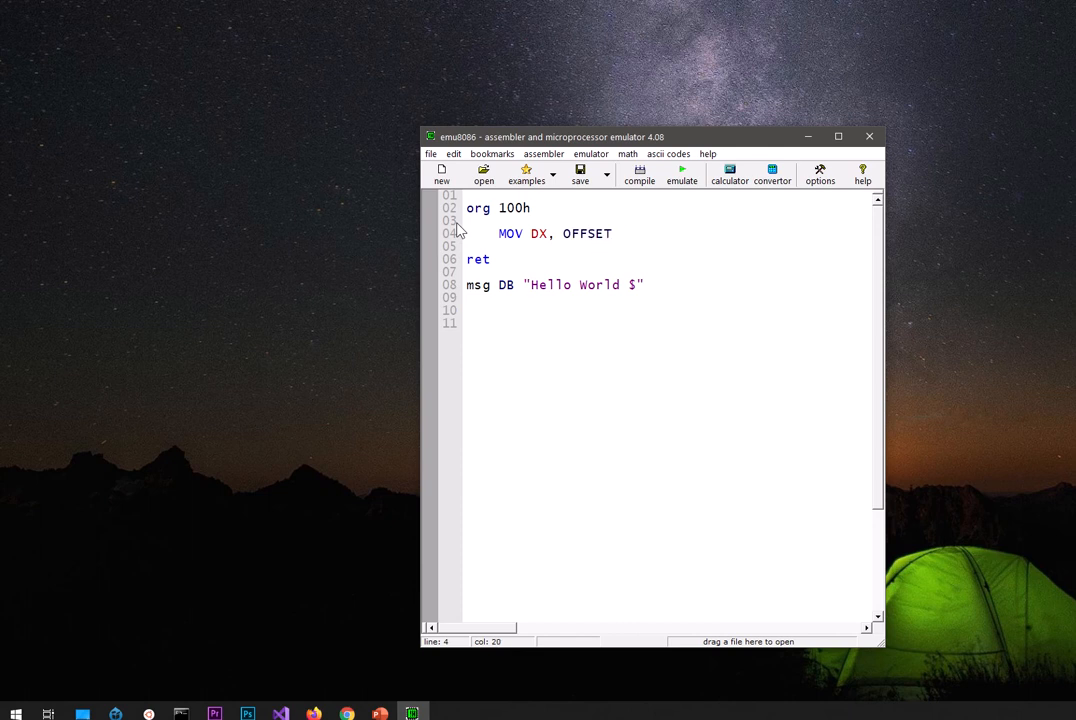
pyautogui.write('msg')
pyautogui.press('Return')
pyautogui.press('Return')
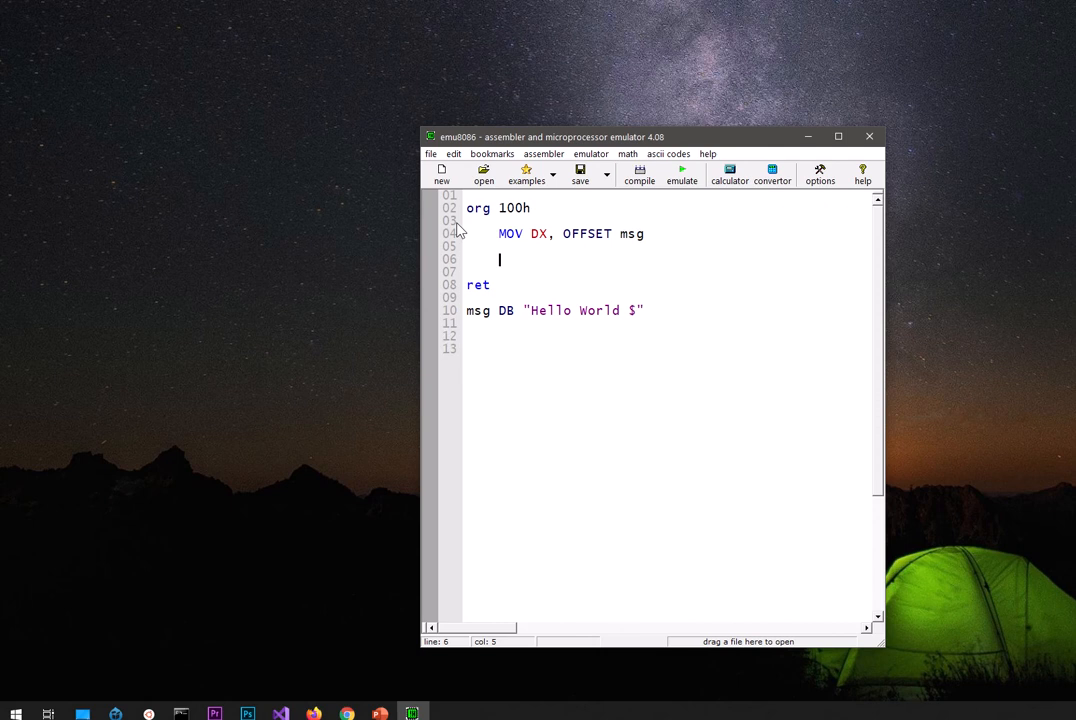
pyautogui.write('MOV')
pyautogui.write(' AH')
pyautogui.write(', ')
pyautogui.write('9')
pyautogui.write('H')
pyautogui.press('BackSpace')
pyautogui.write('h')
pyautogui.press('BackSpace')
pyautogui.write('H')
pyautogui.press('Return')
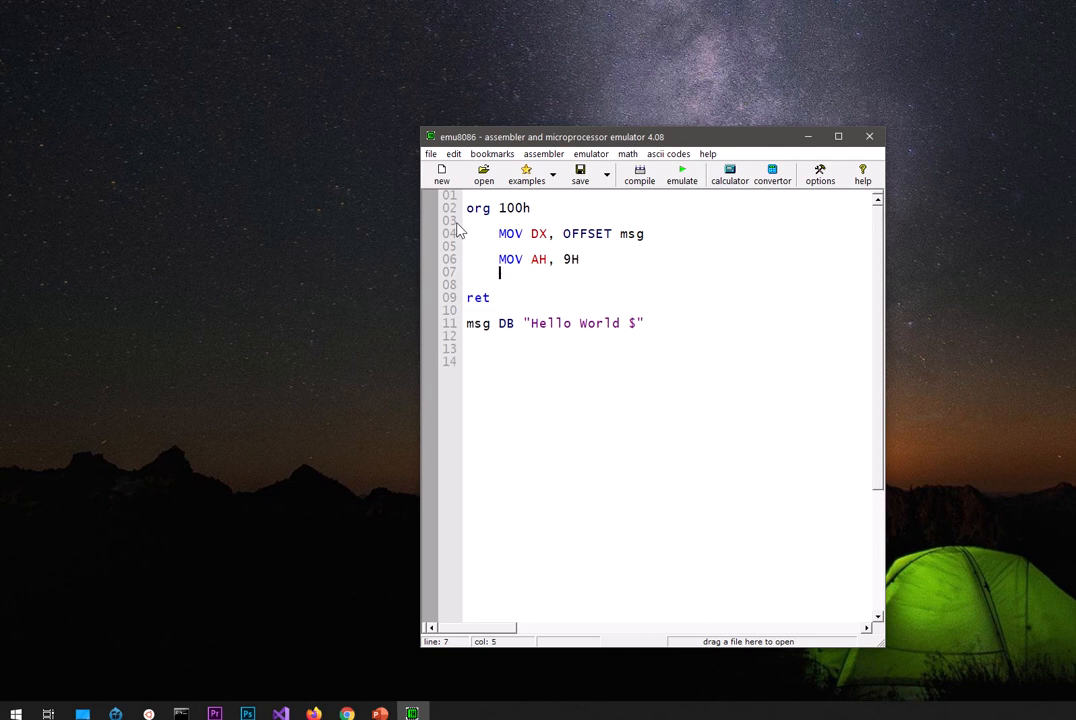
pyautogui.write('INT 21h')
pyautogui.press('BackSpace')
pyautogui.write('H')
# - Check the 9H and 21H values and review the whole program source
pyautogui.doubleClick(571, 259)
pyautogui.doubleClick(541, 272)
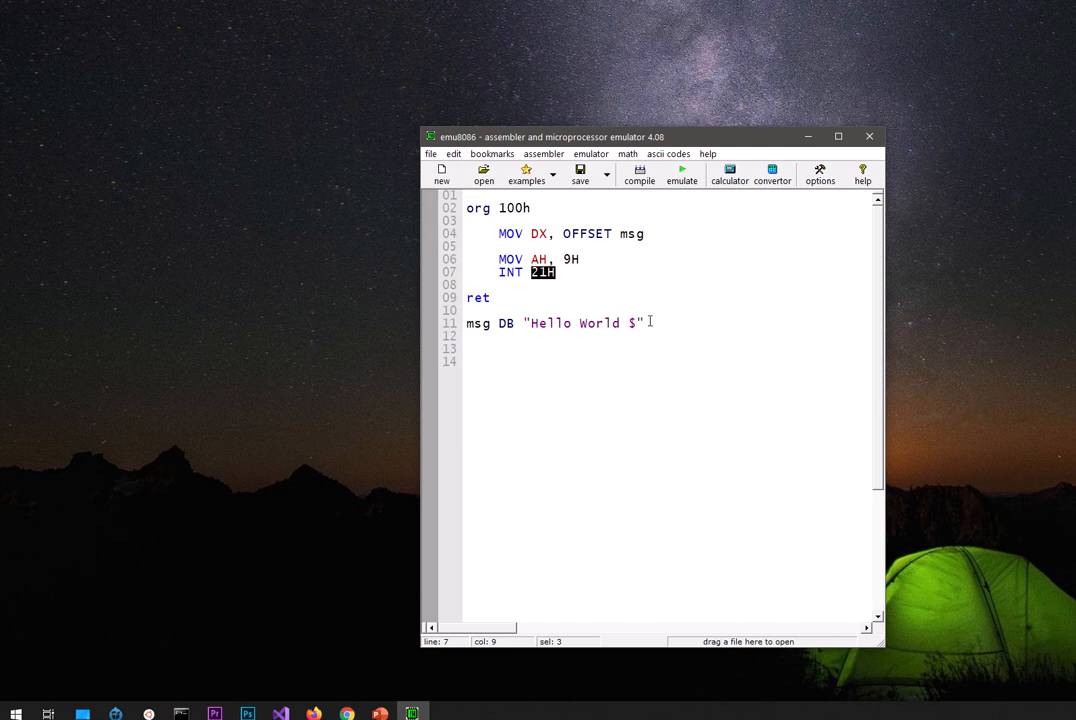
pyautogui.moveTo(652, 323); pyautogui.dragTo(466, 200)
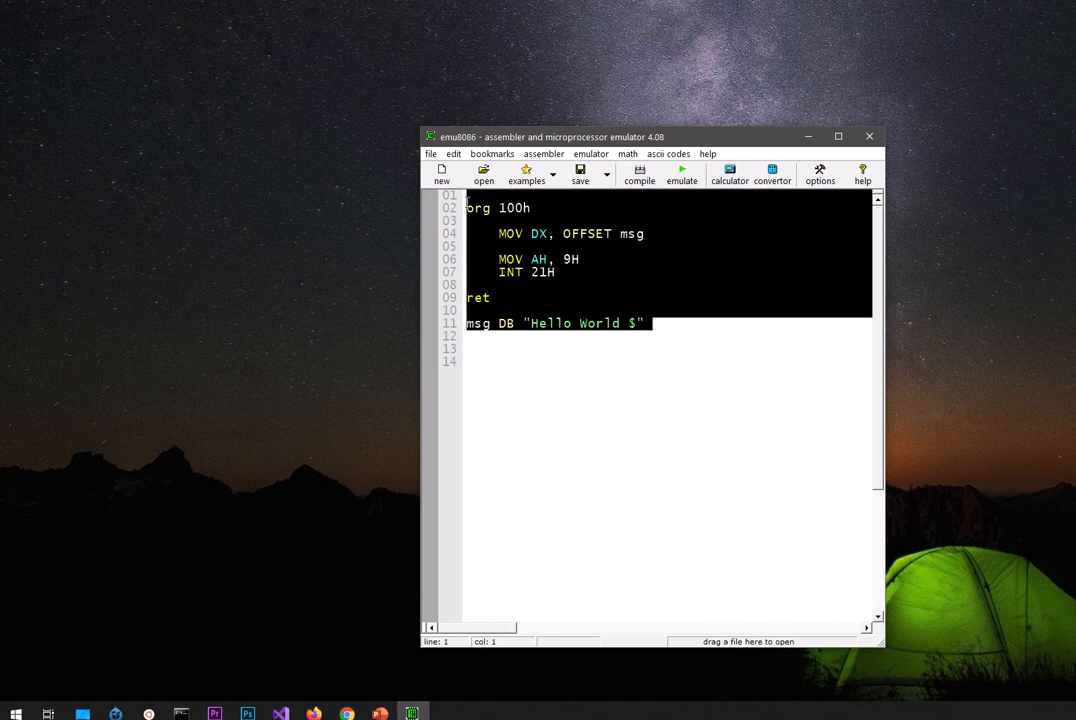
pyautogui.click(566, 246)
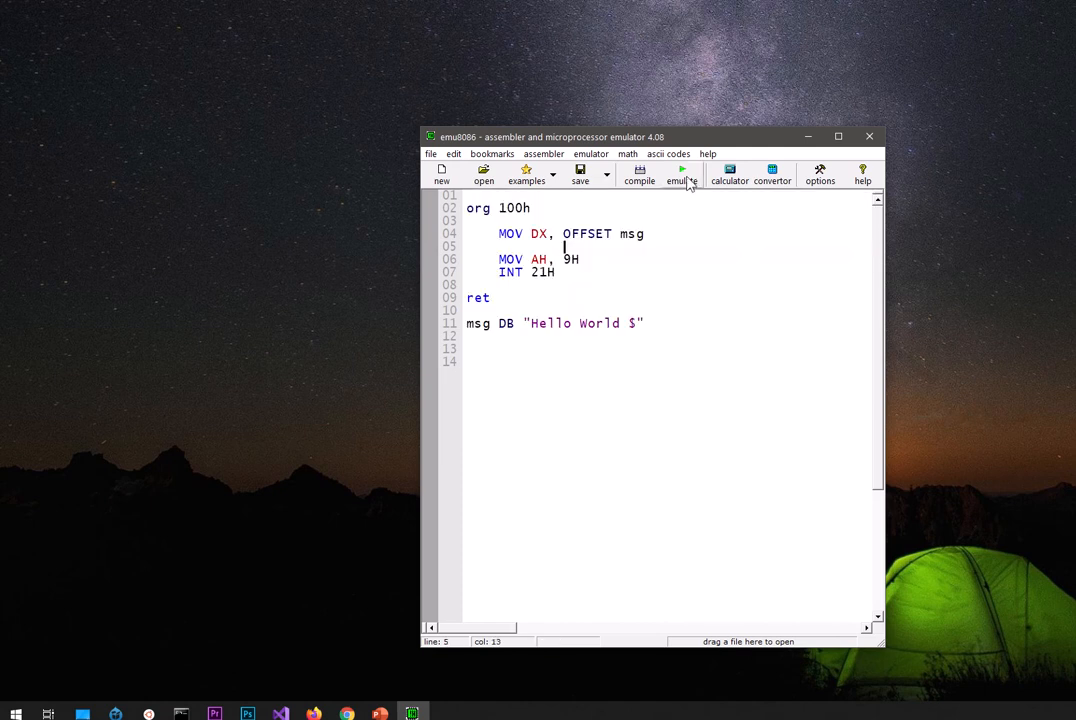
# - Emulate the program and single-step it until Hello World prints on the screen
pyautogui.click(684, 180)
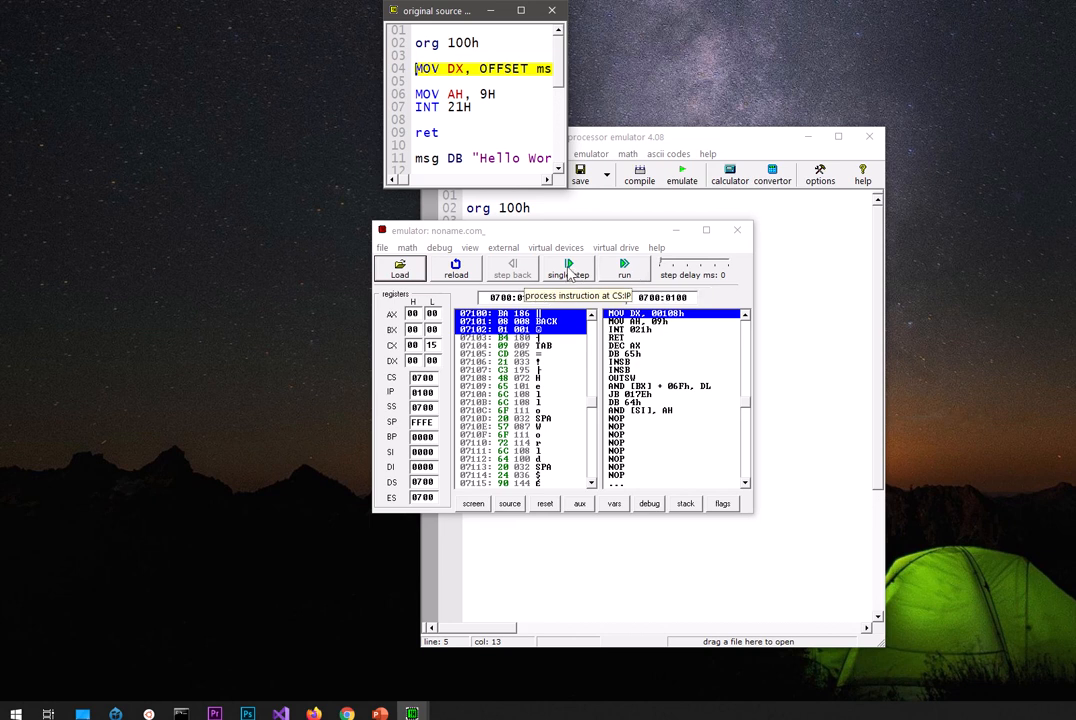
pyautogui.click(568, 270)
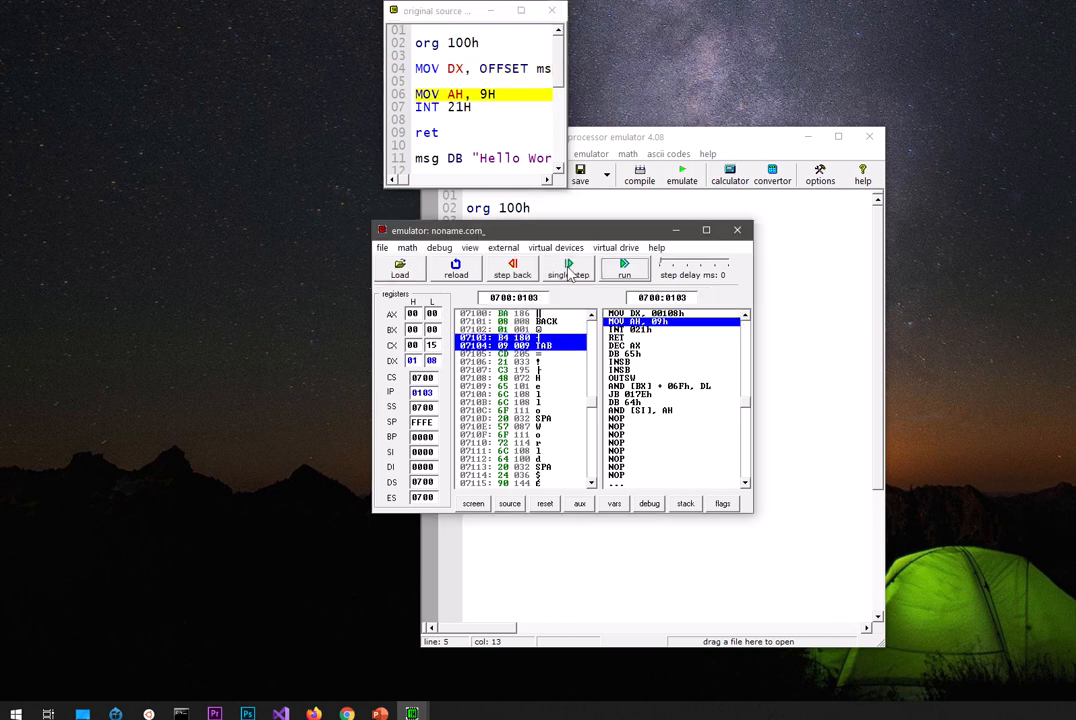
pyautogui.click(568, 270)
pyautogui.click(568, 270)
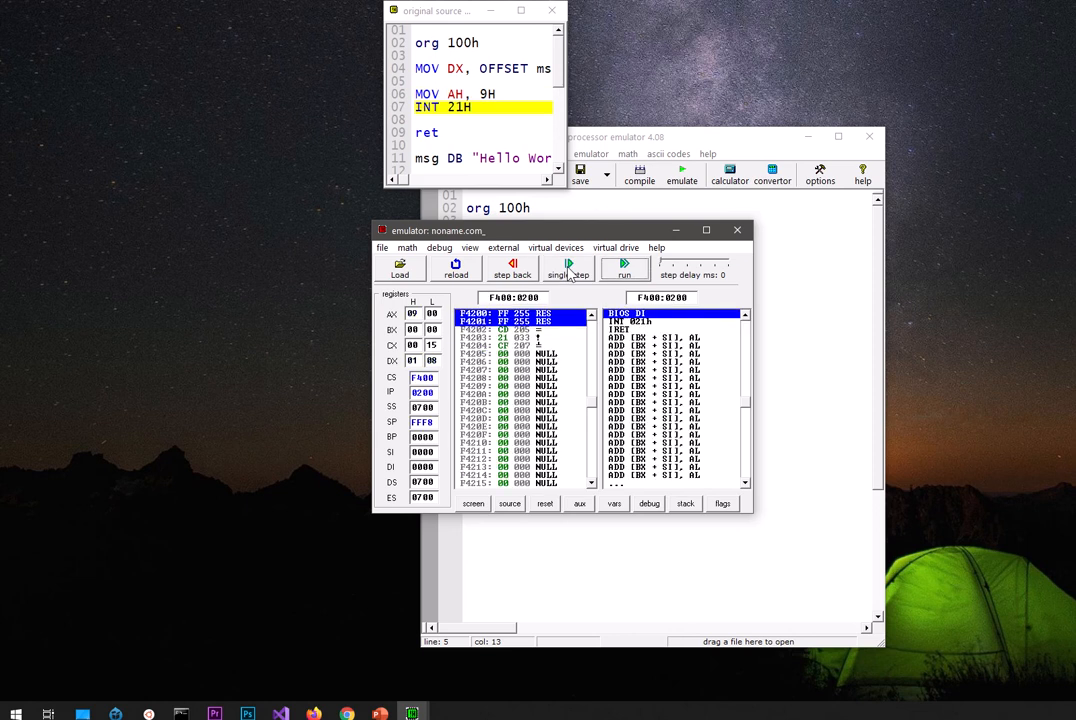
pyautogui.click(568, 270)
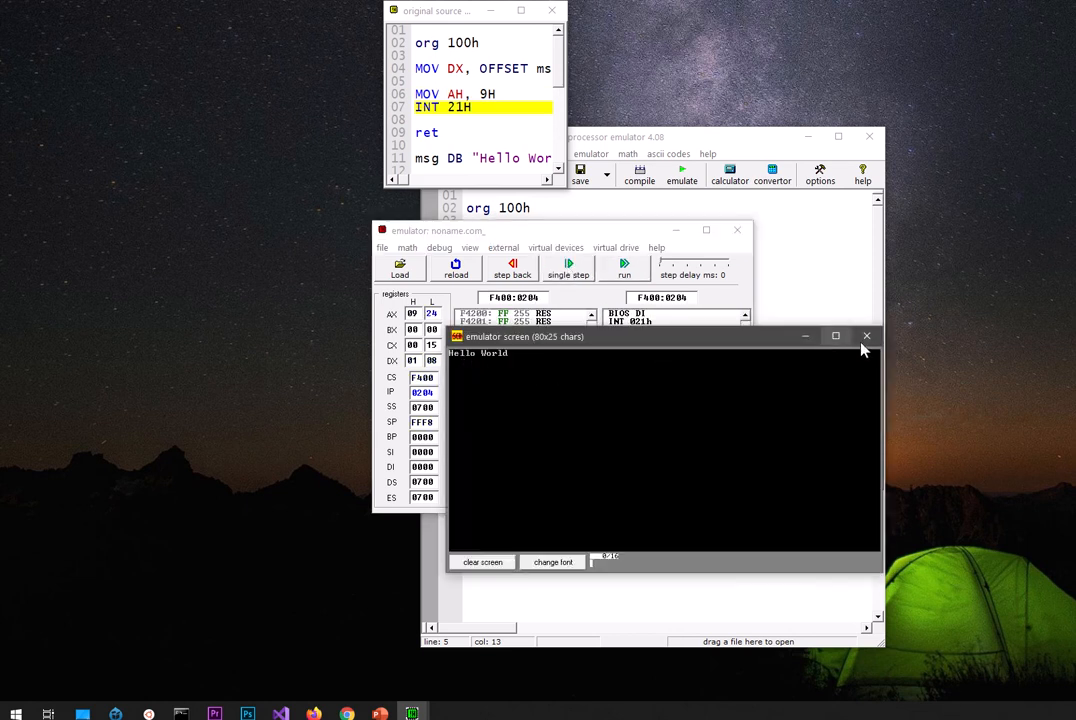
# - Reload and run the program to completion, view the Hello World output, then close the output screen
pyautogui.click(725, 322)
pyautogui.click(456, 268)
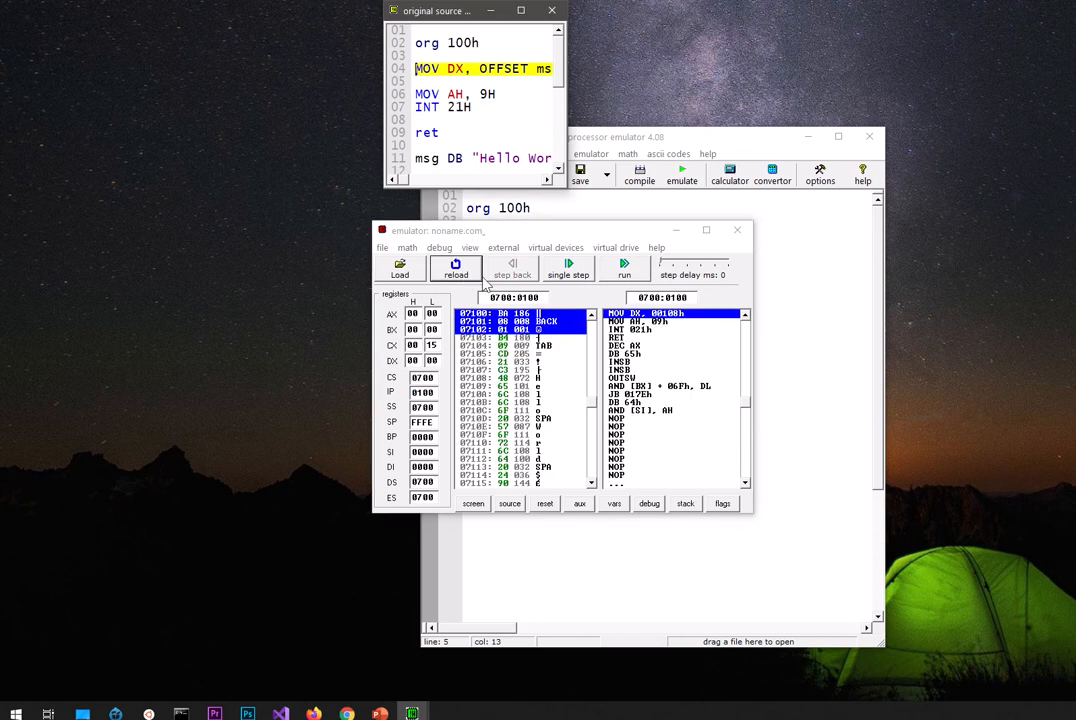
pyautogui.click(625, 268)
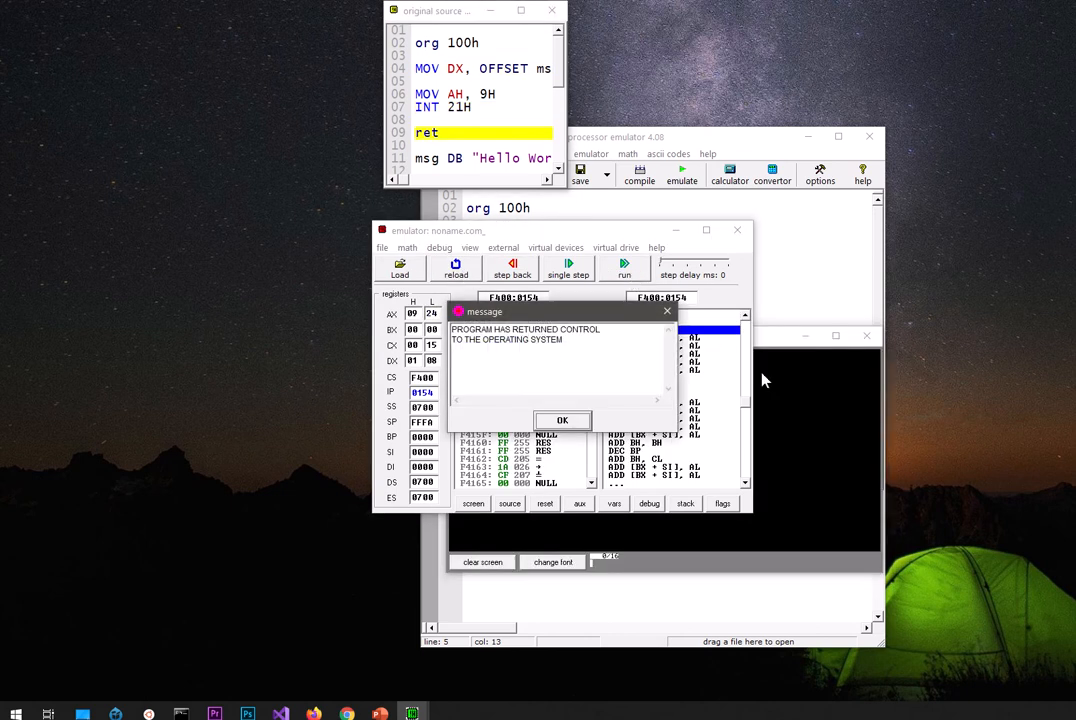
pyautogui.click(560, 423)
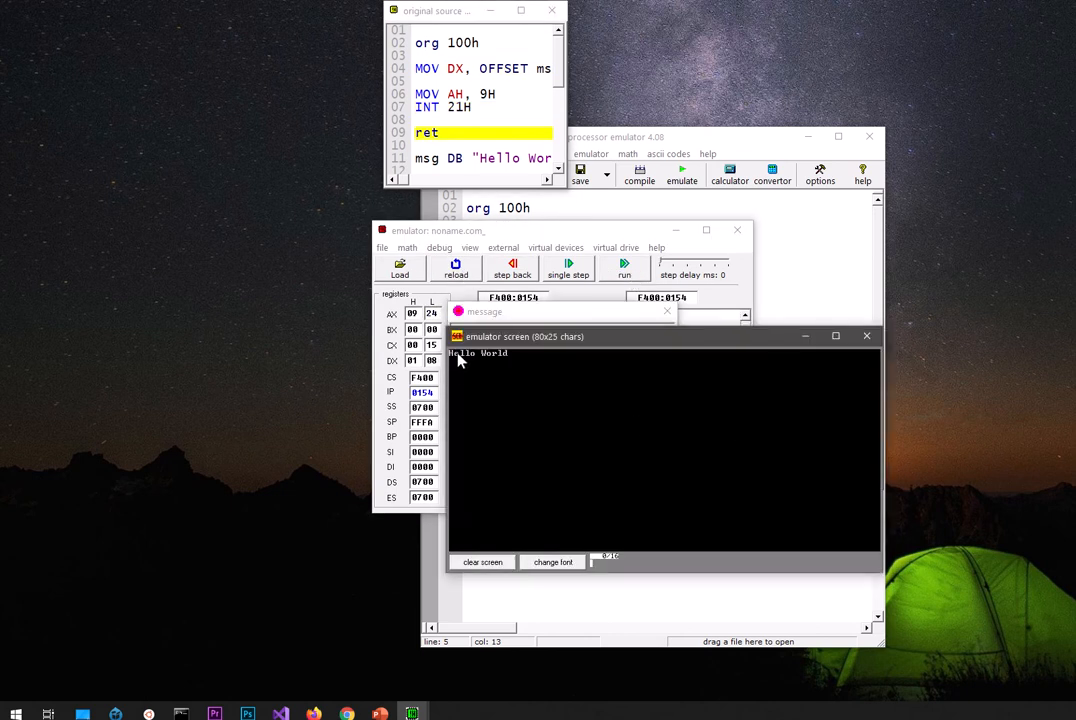
pyautogui.click(869, 344)
pyautogui.click(562, 425)
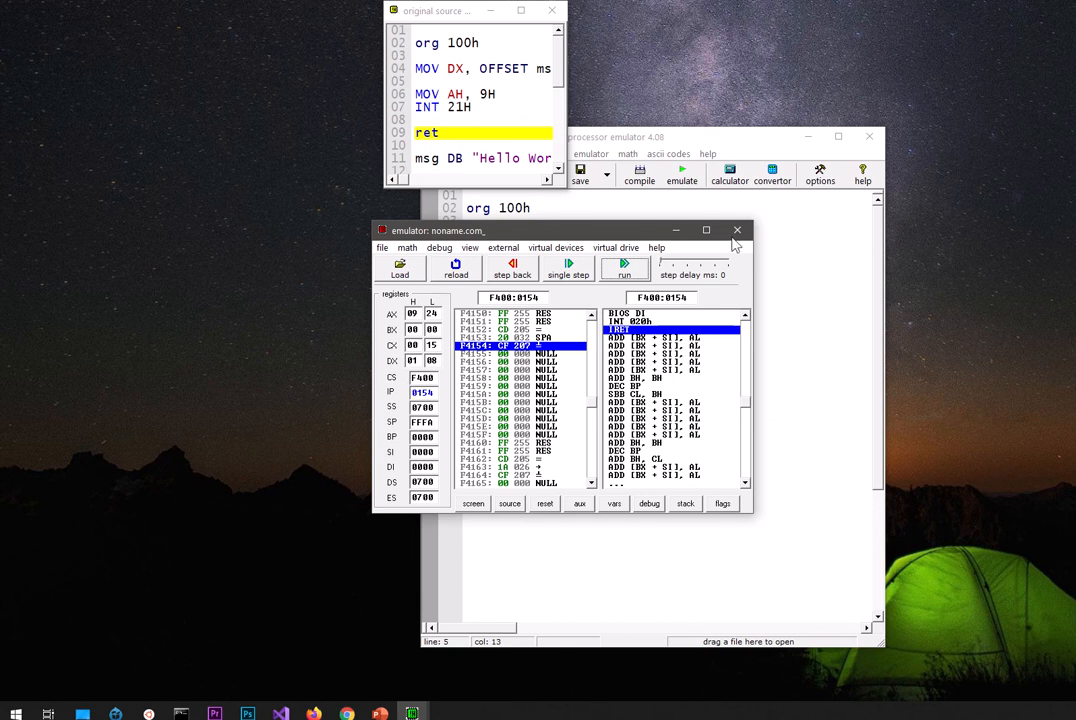
# - Close the emulator and open emu8086's documentation and tutorials from the help menu
pyautogui.click(737, 231)
pyautogui.click(708, 154)
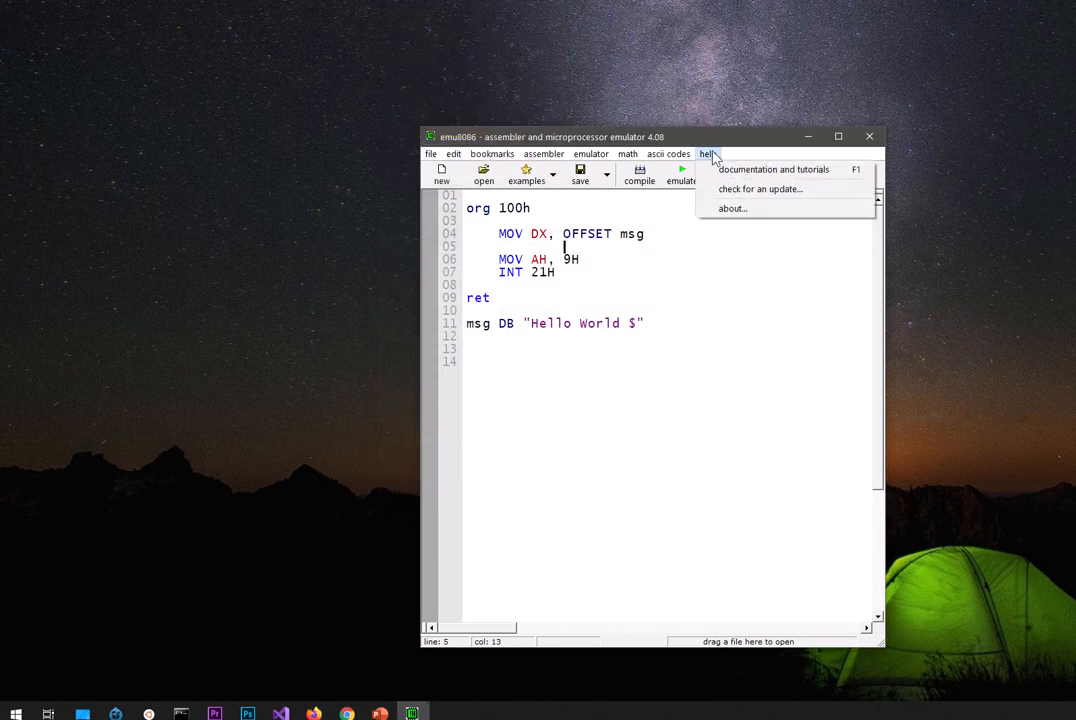
pyautogui.click(752, 172)
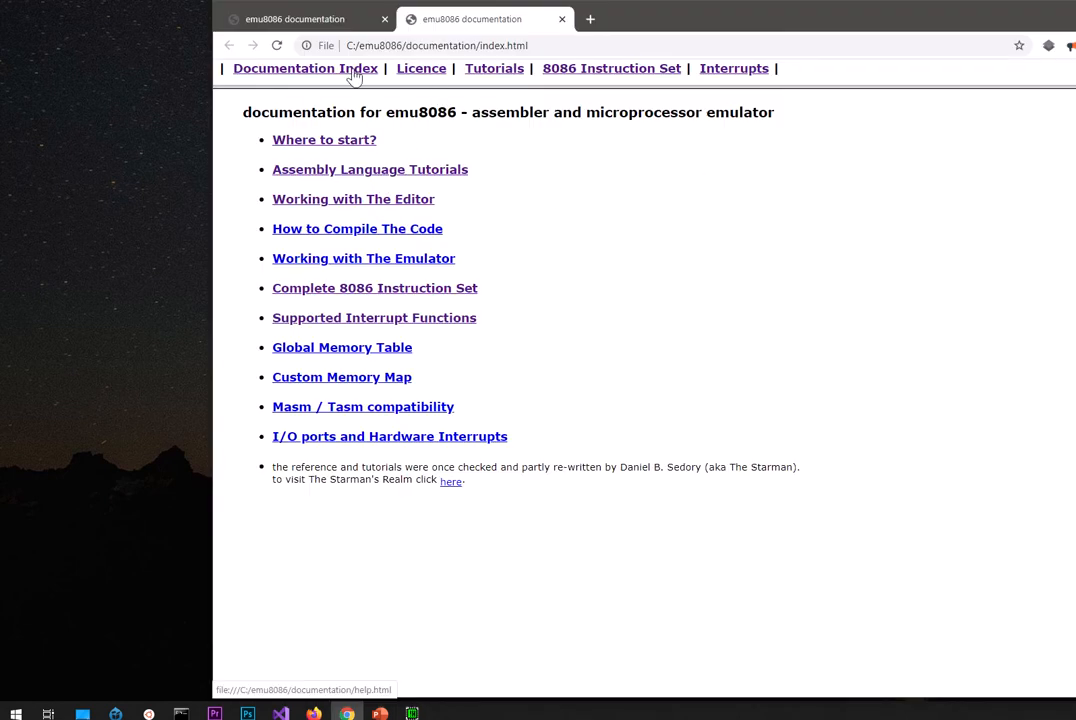
pyautogui.click(493, 70)
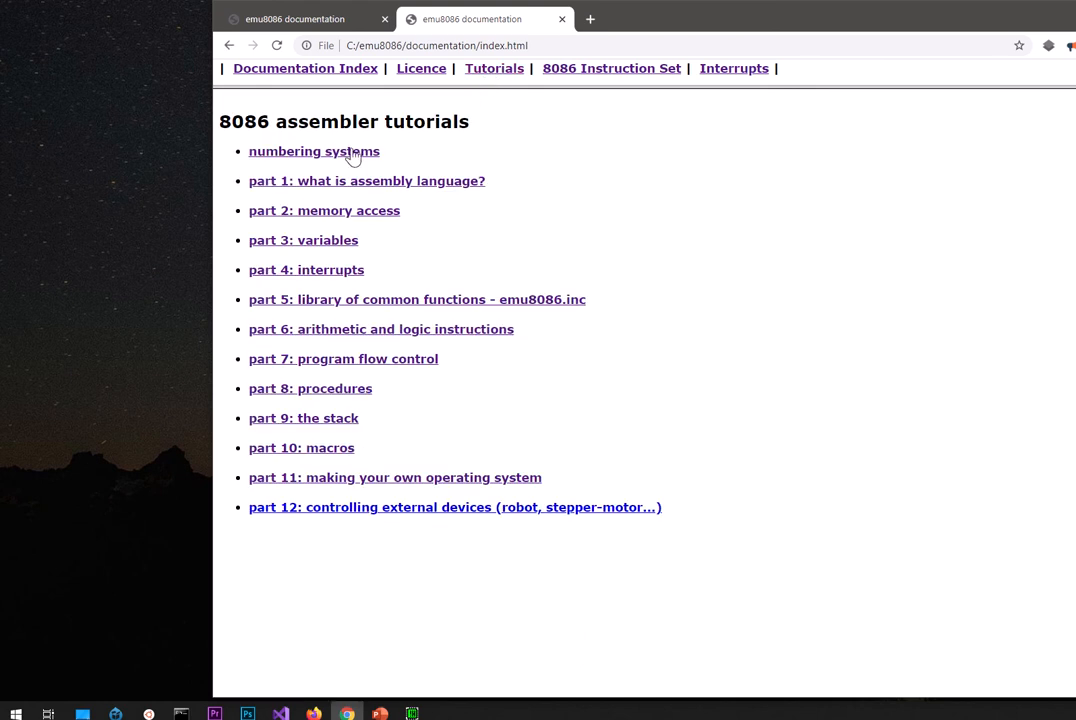
pyautogui.click(330, 270)
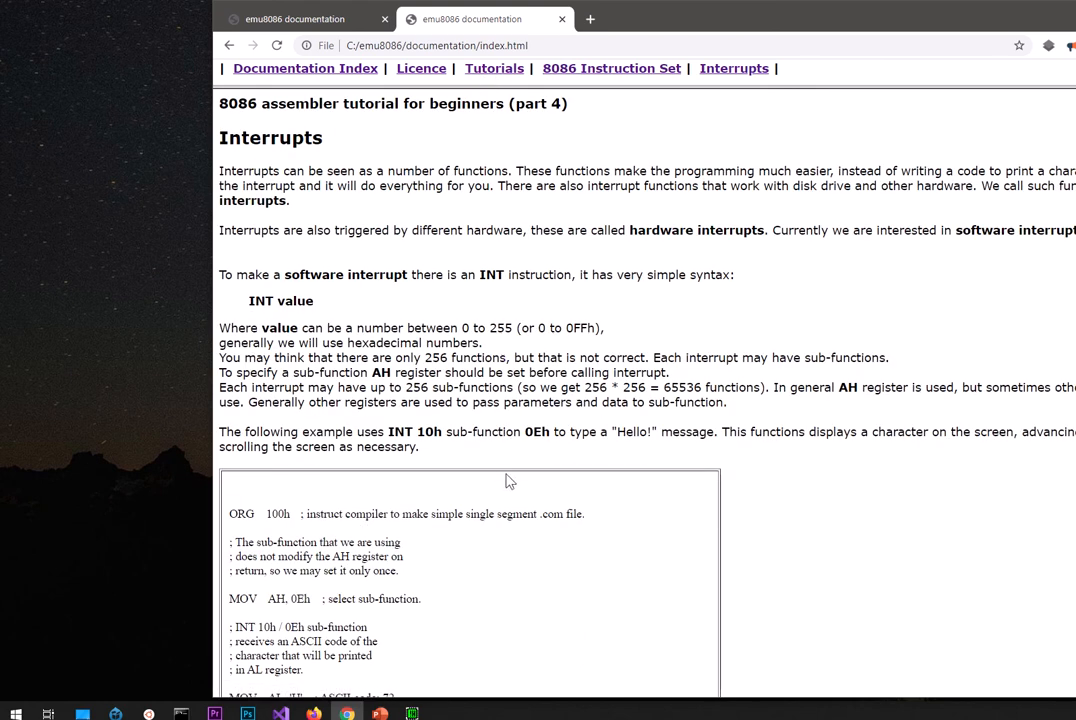
pyautogui.scroll(-5, 513, 492)
pyautogui.scroll(5, 516, 498)
pyautogui.scroll(1, 516, 400)
pyautogui.click(725, 72)
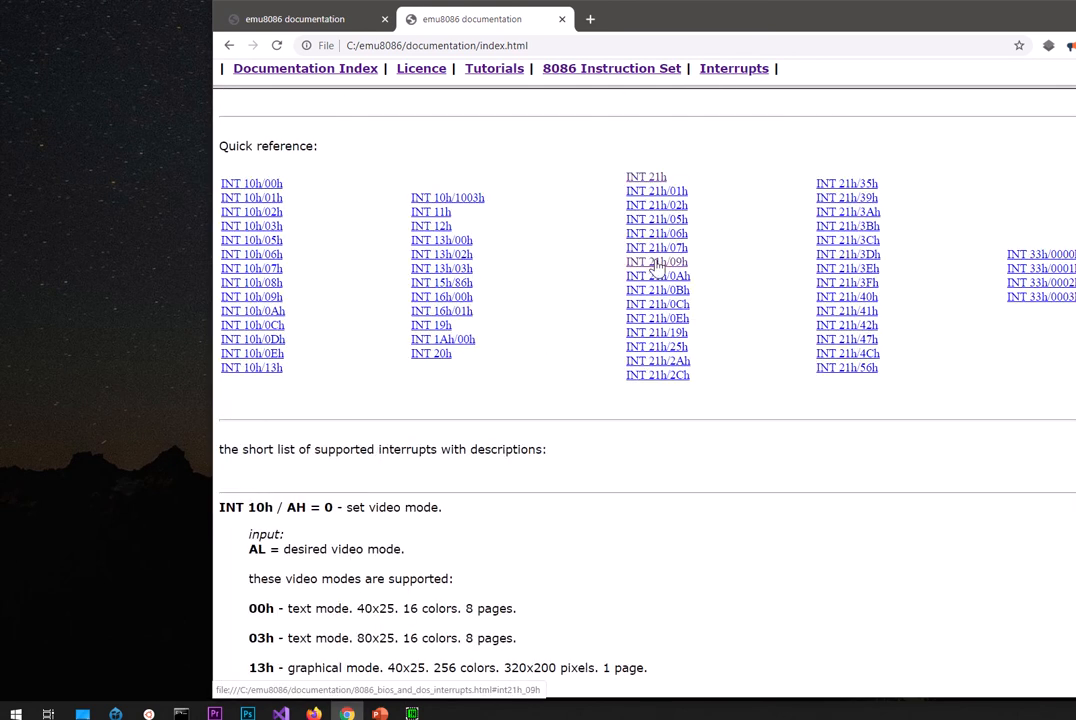
pyautogui.click(656, 262)
pyautogui.moveTo(259, 220); pyautogui.dragTo(430, 305)
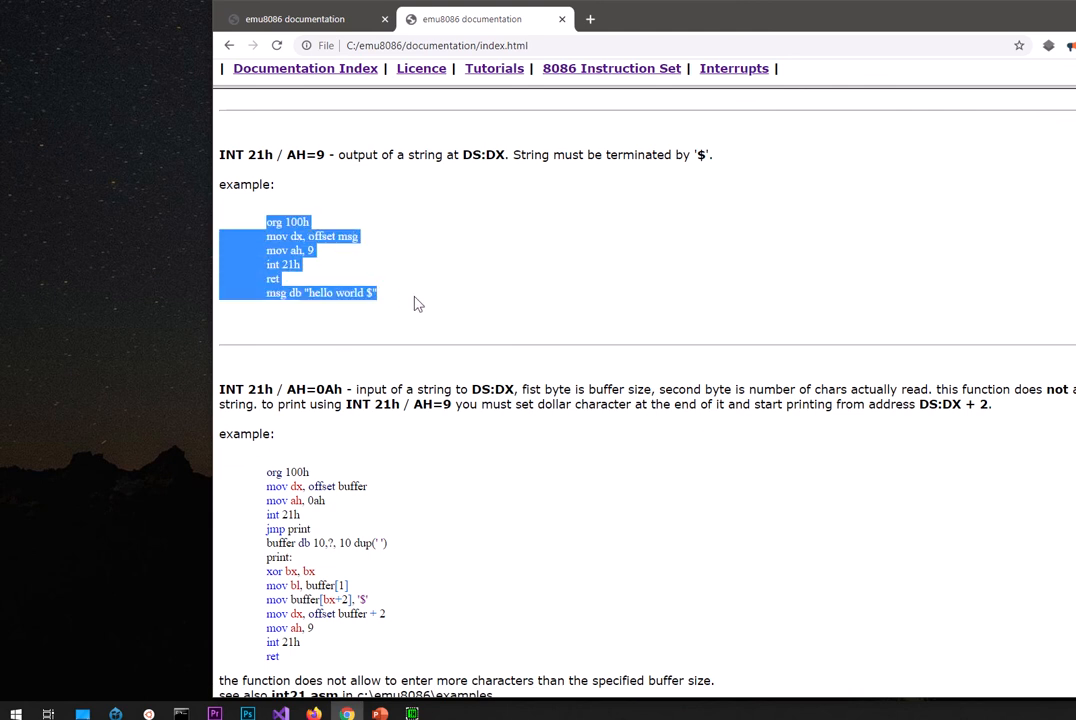
pyautogui.click(305, 236)
pyautogui.moveTo(265, 219); pyautogui.dragTo(474, 298)
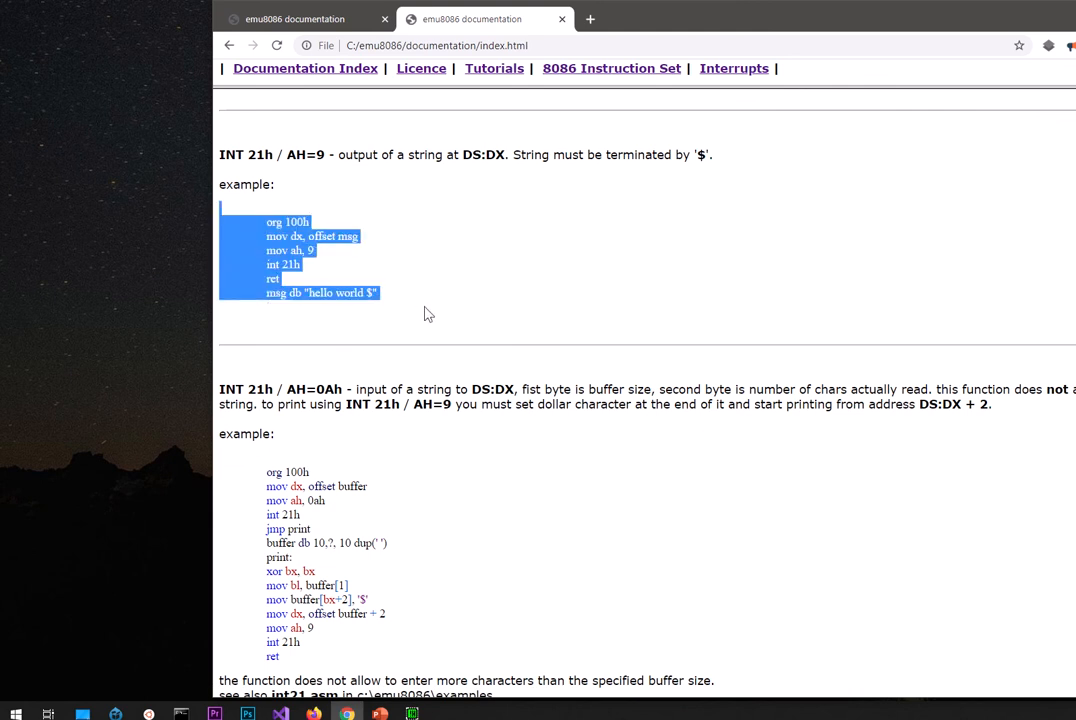
pyautogui.scroll(5, 563, 324)
pyautogui.scroll(4, 563, 324)
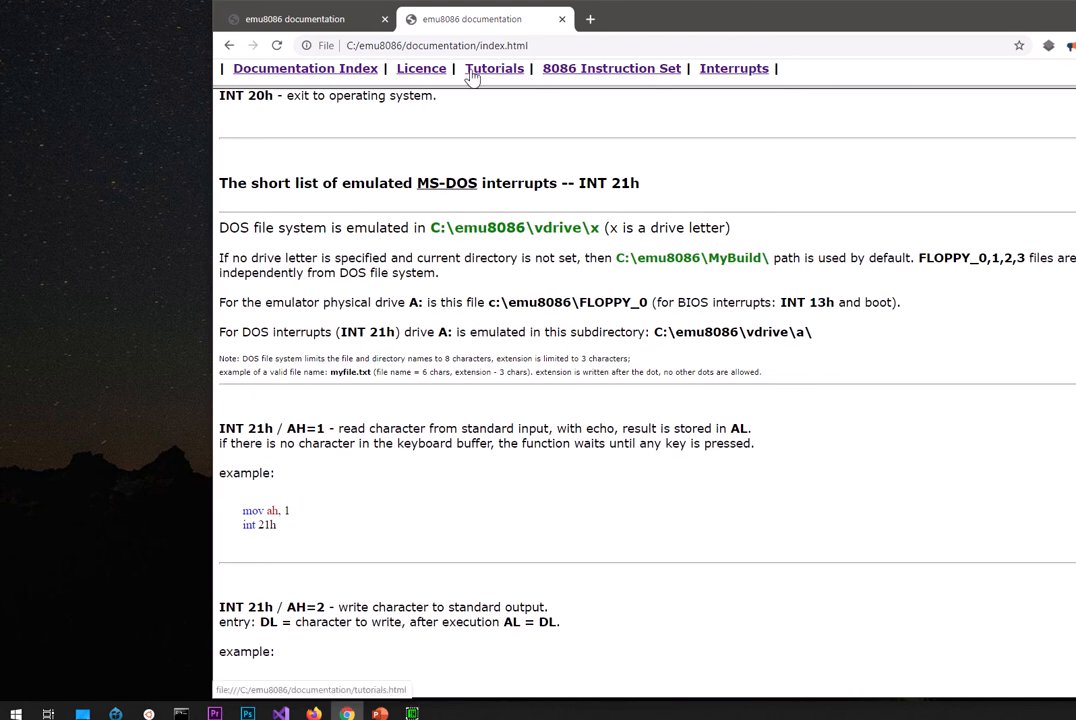
pyautogui.click(229, 45)
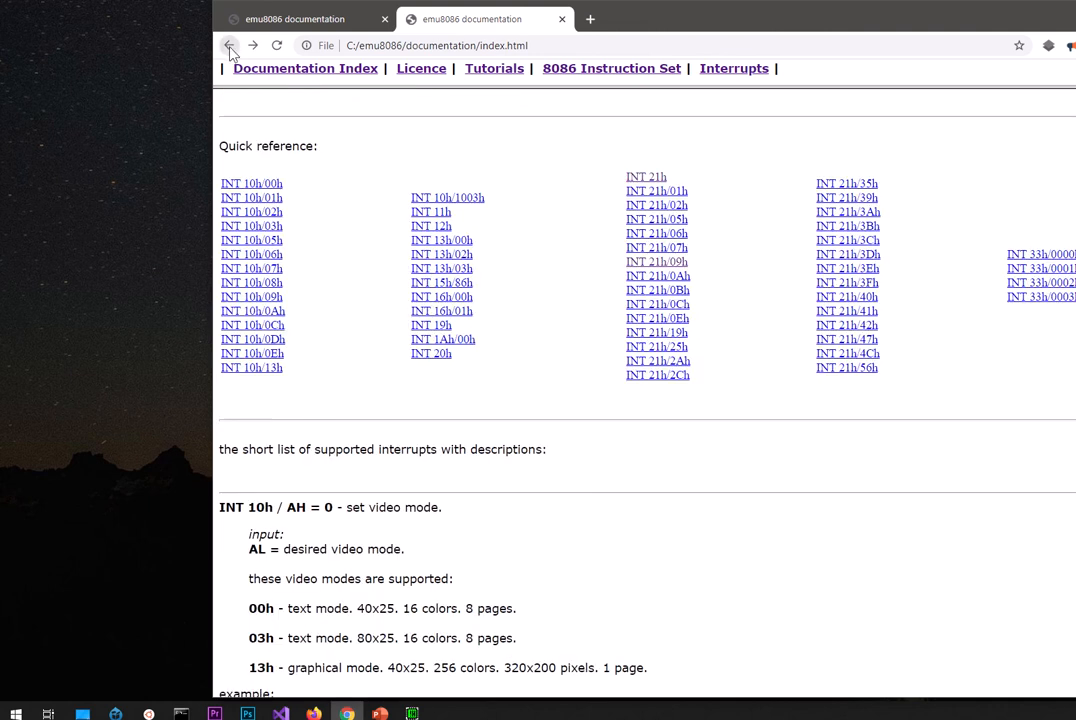
pyautogui.click(228, 45)
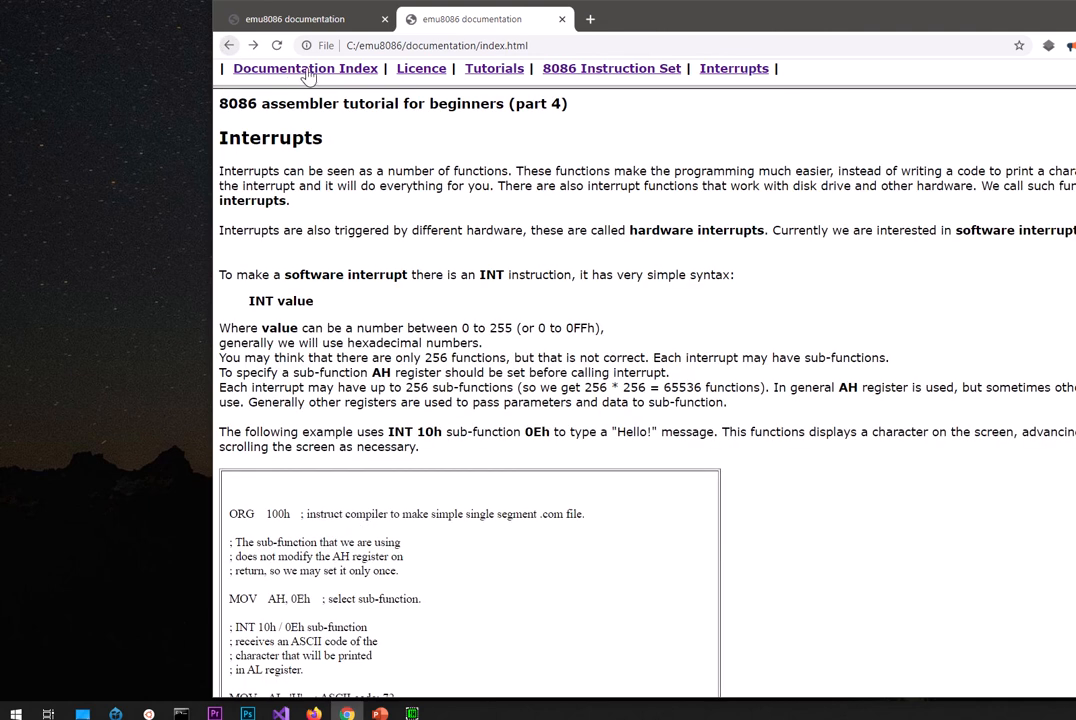
pyautogui.click(228, 45)
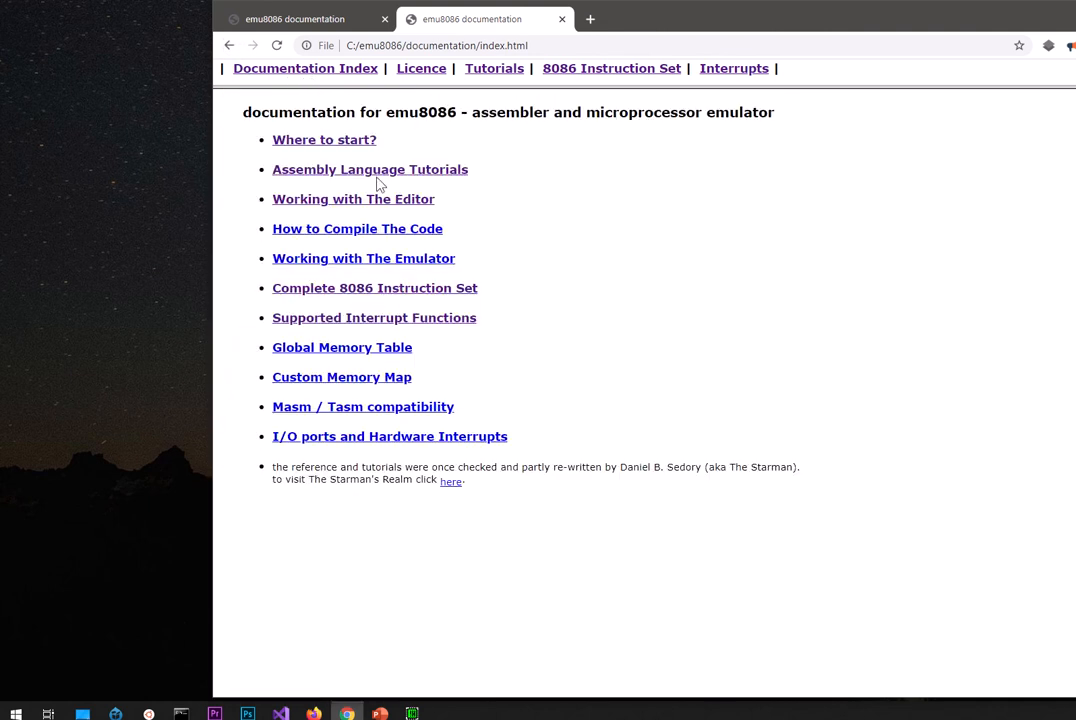
# - Open the Complete 8086 Instruction Set page and look over its REG register list
pyautogui.click(430, 290)
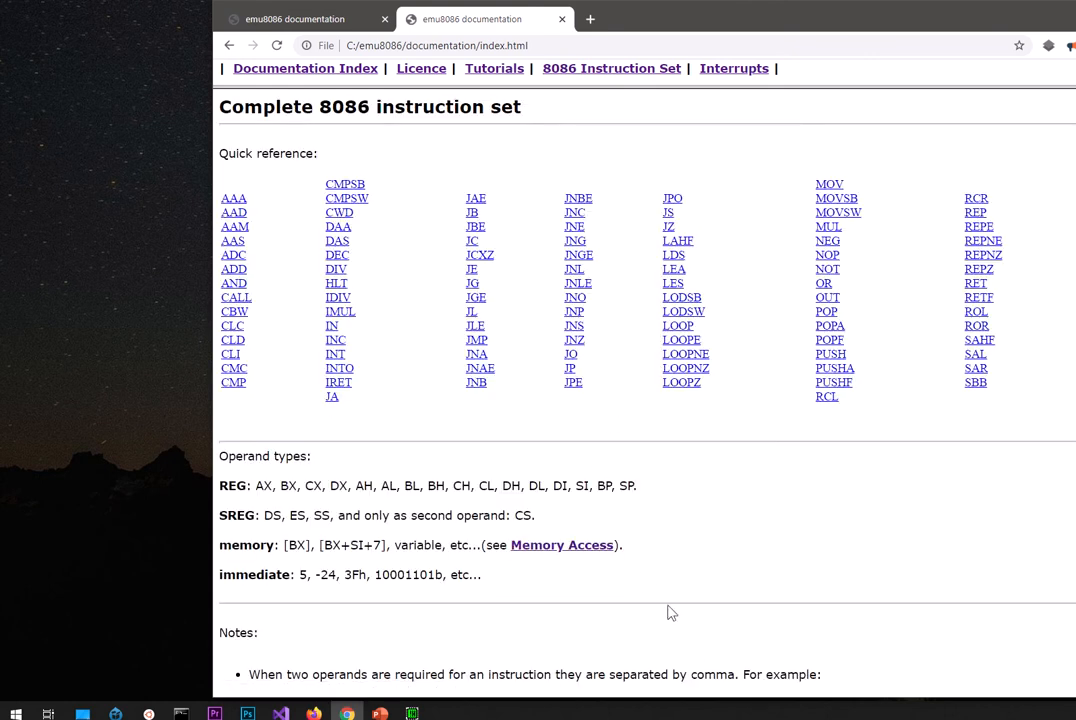
pyautogui.moveTo(227, 488); pyautogui.dragTo(548, 506)
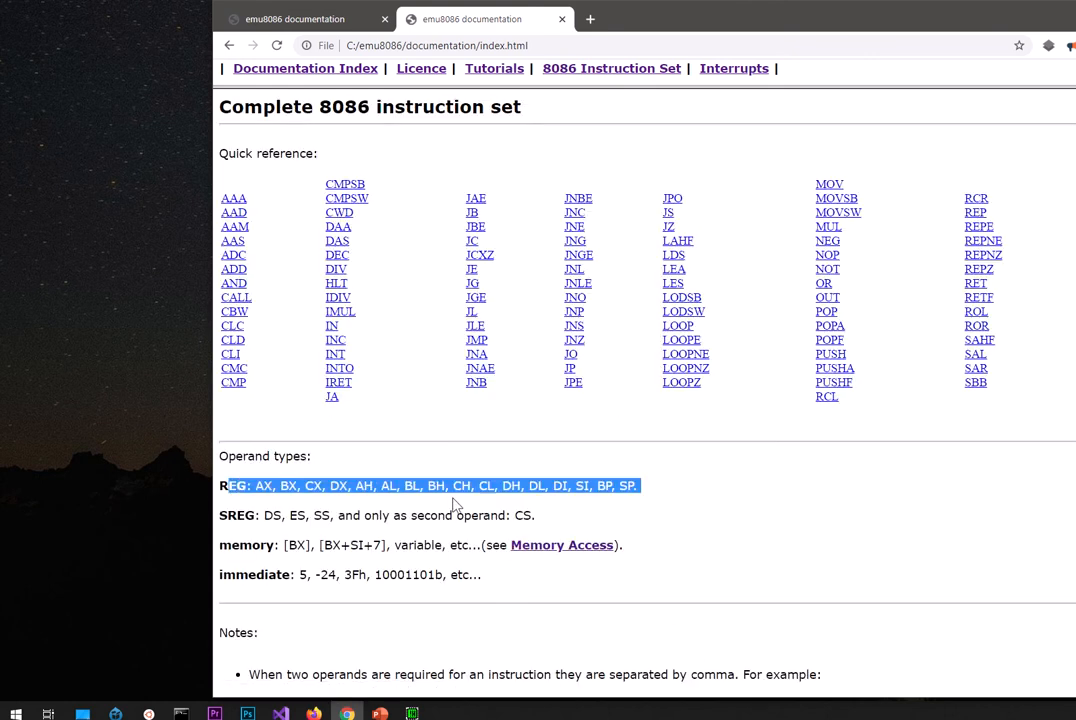
pyautogui.click(709, 498)
pyautogui.scroll(-5, 695, 532)
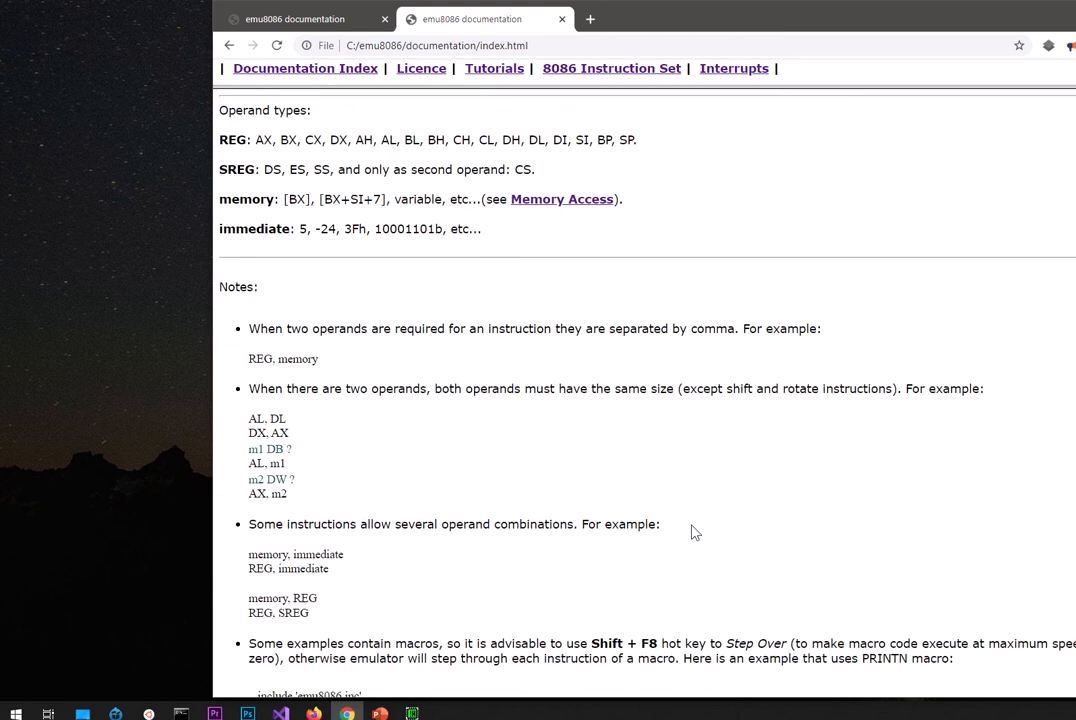
pyautogui.scroll(-3, 695, 532)
pyautogui.scroll(-1, 695, 532)
pyautogui.scroll(-5, 695, 532)
pyautogui.scroll(-4, 695, 532)
pyautogui.scroll(-3, 695, 532)
pyautogui.scroll(-5, 695, 532)
pyautogui.scroll(-8, 695, 532)
pyautogui.scroll(-5, 695, 530)
pyautogui.scroll(-4, 695, 530)
pyautogui.scroll(-5, 695, 530)
pyautogui.scroll(-6, 695, 530)
pyautogui.scroll(-6, 695, 530)
pyautogui.scroll(-5, 695, 530)
pyautogui.scroll(-5, 695, 530)
pyautogui.scroll(-5, 695, 530)
pyautogui.scroll(-6, 695, 530)
pyautogui.scroll(-5, 695, 530)
pyautogui.scroll(-5, 695, 530)
pyautogui.scroll(-5, 695, 530)
pyautogui.scroll(-4, 695, 530)
pyautogui.scroll(8, 695, 530)
pyautogui.scroll(6, 695, 530)
pyautogui.scroll(7, 695, 530)
pyautogui.scroll(6, 695, 530)
pyautogui.scroll(6, 695, 530)
pyautogui.scroll(2, 695, 530)
pyautogui.scroll(6, 695, 530)
pyautogui.scroll(7, 695, 530)
pyautogui.scroll(6, 695, 530)
pyautogui.scroll(6, 695, 530)
pyautogui.scroll(6, 695, 530)
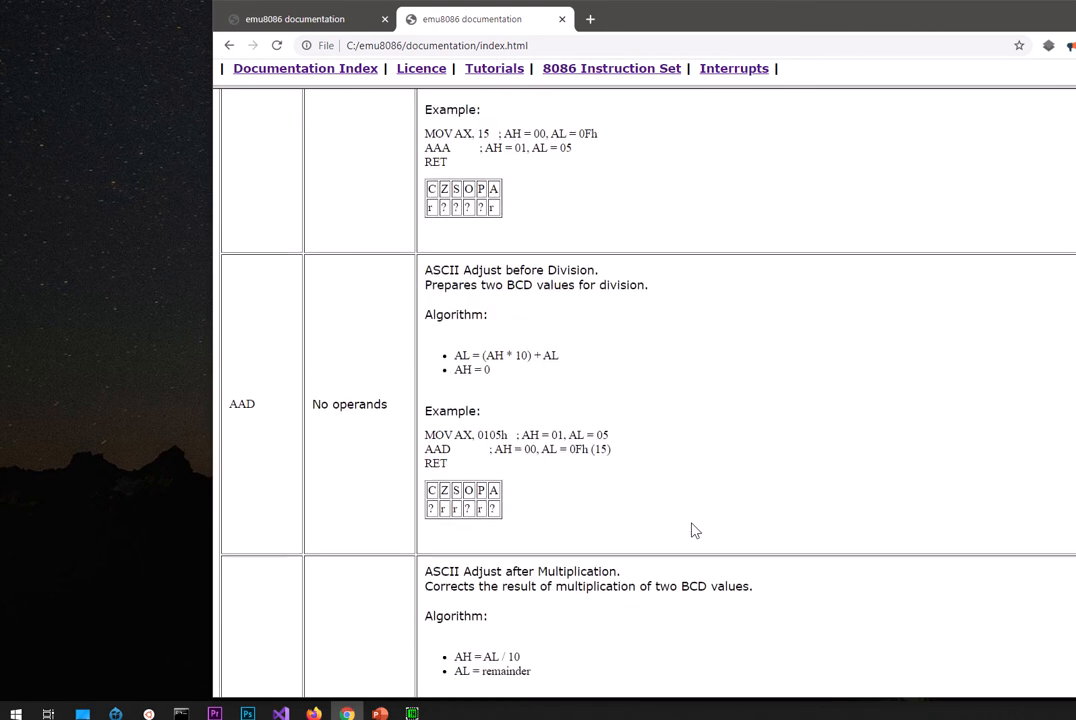